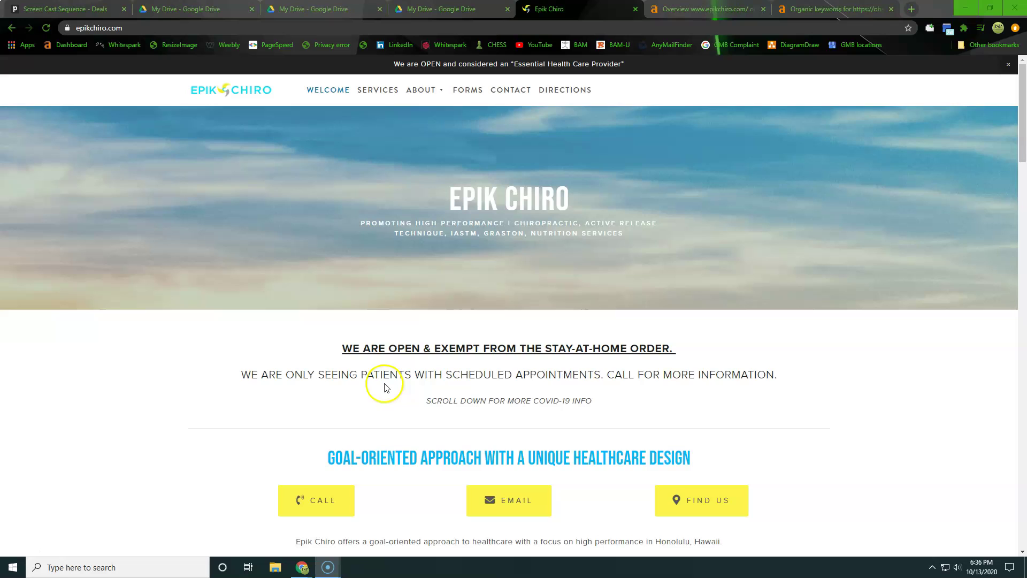
scroll(503, 329, down, 2)
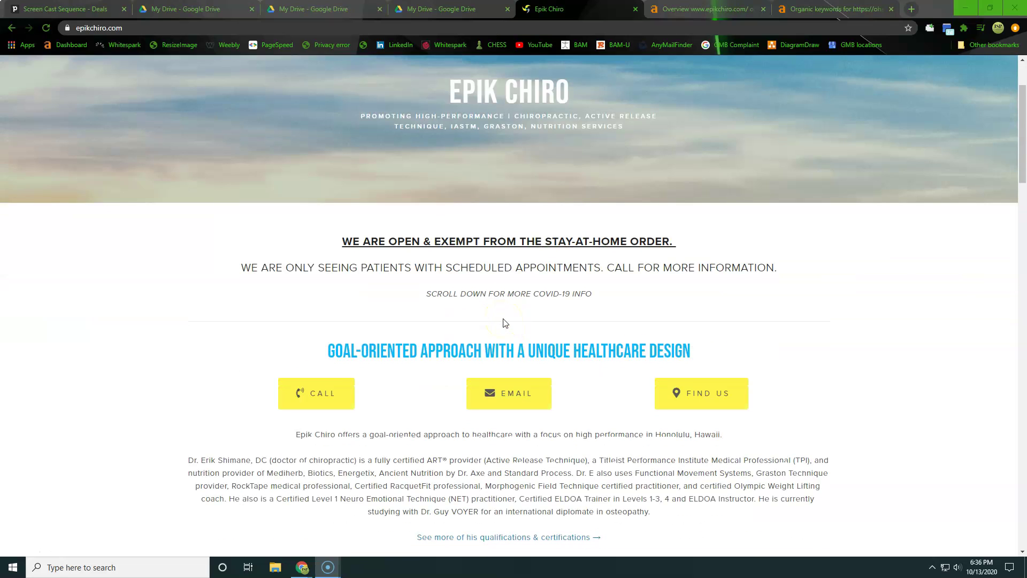
Check the word count of the Epik Chiro homepage, then clear the selection
key(ctrl+a)
scroll(504, 323, down, 3)
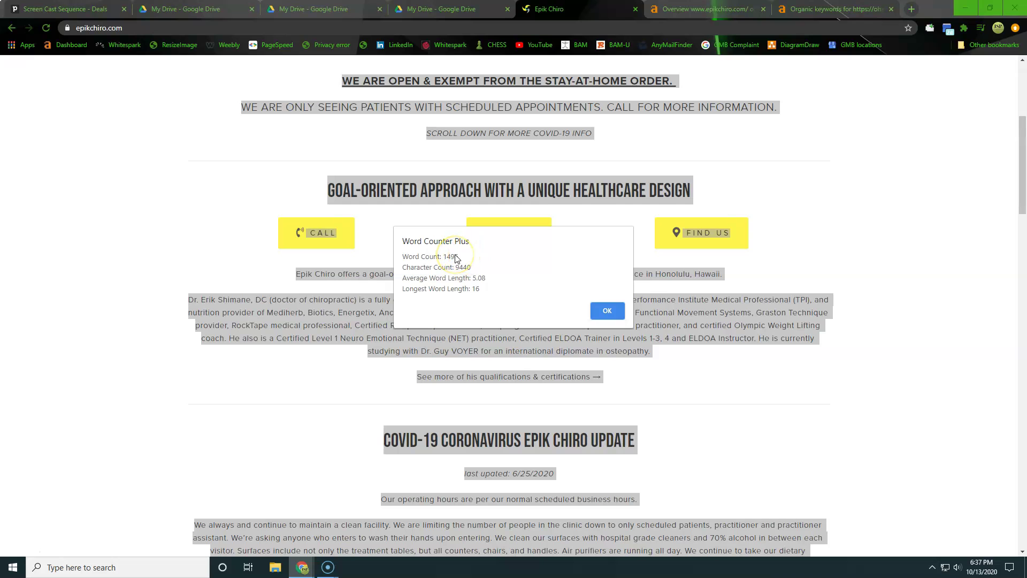
click(610, 313)
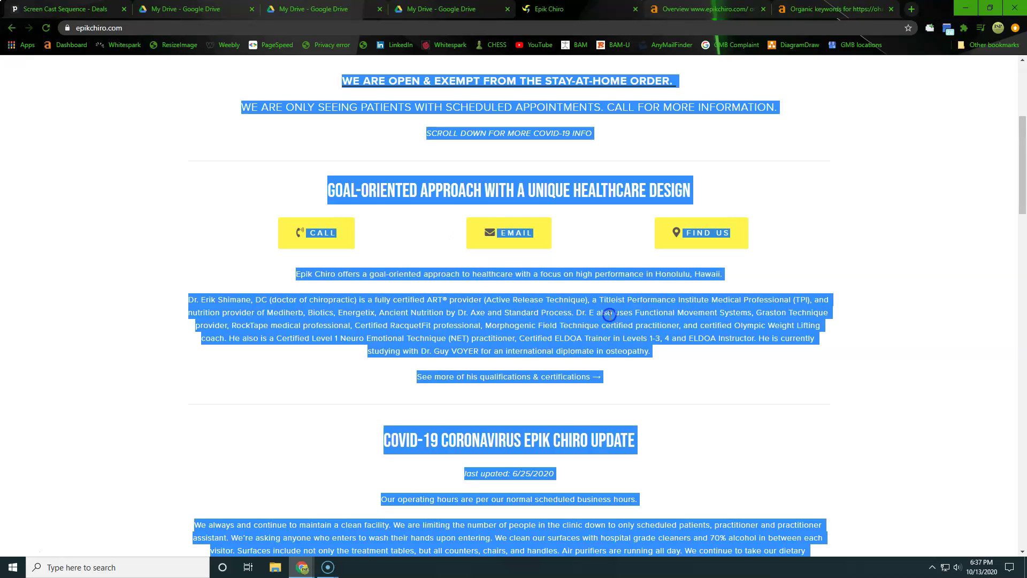
click(729, 464)
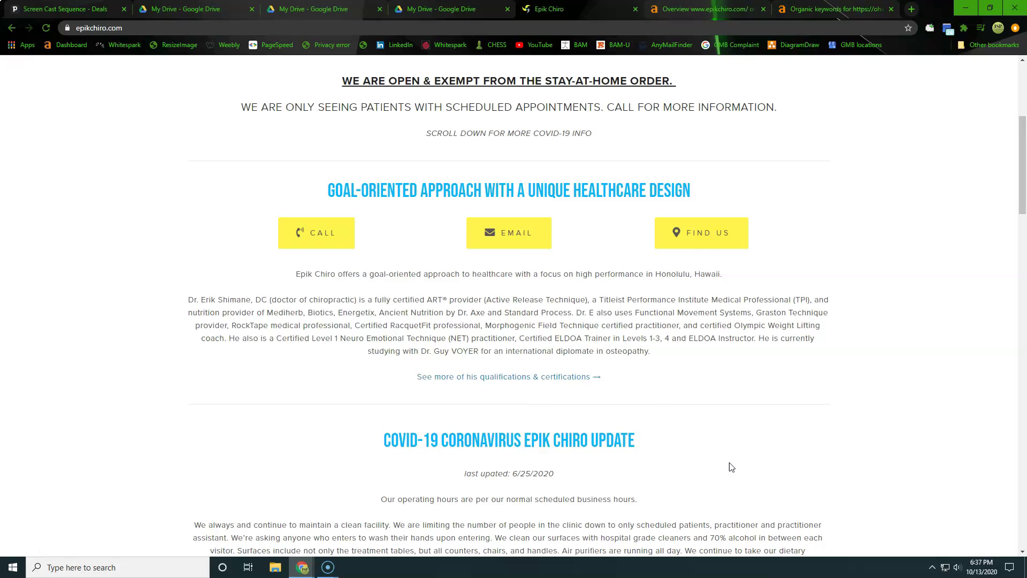
Highlight epikchiro.com's domain, organic traffic 29, 193 keywords, UR and DR, then view organic search
key(ctrl+Tab)
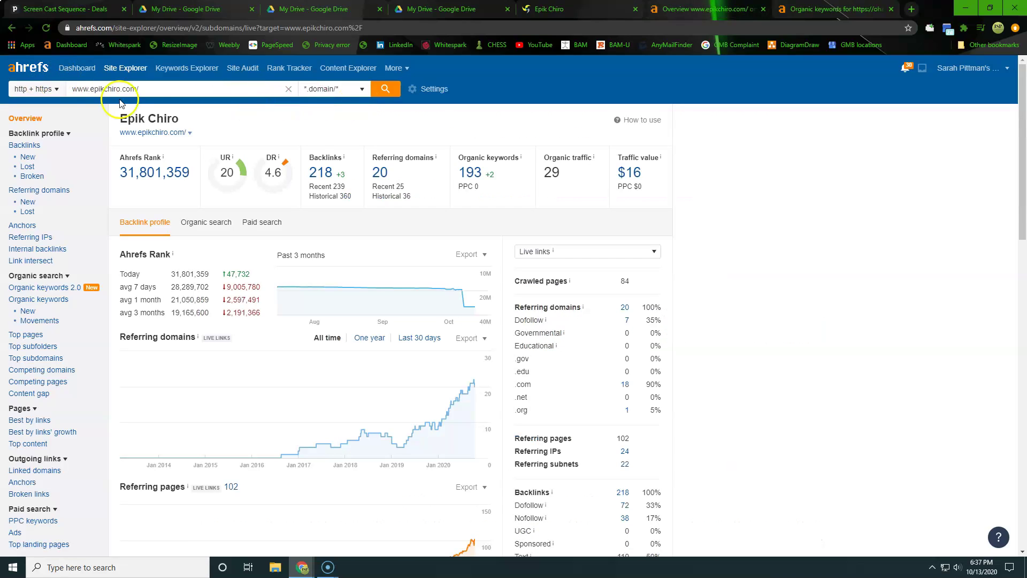
drag(144, 89, 88, 89)
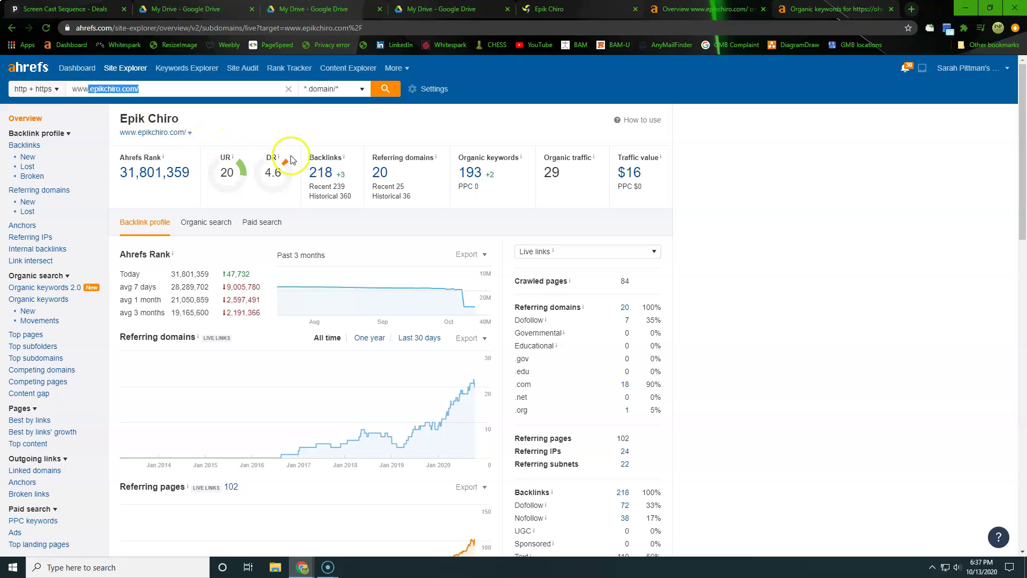
mouse_move(592, 158)
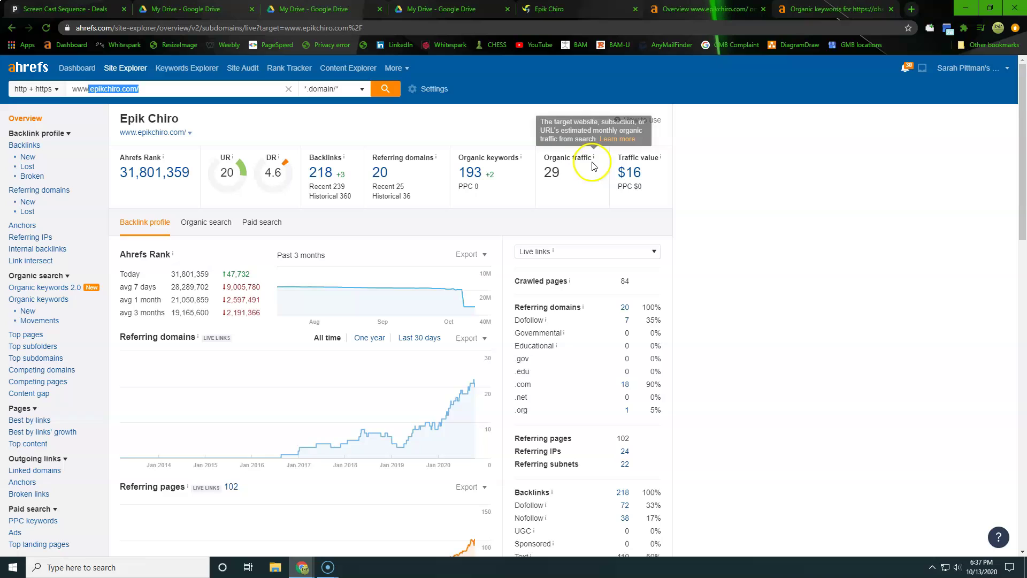
drag(564, 173, 544, 171)
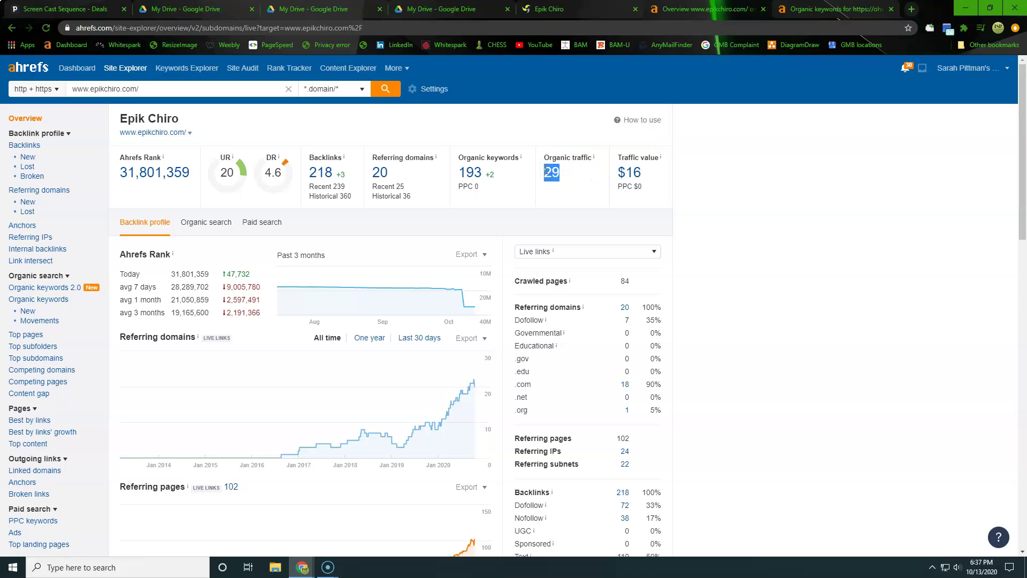
click(552, 182)
double_click(552, 173)
click(504, 182)
drag(504, 182, 459, 175)
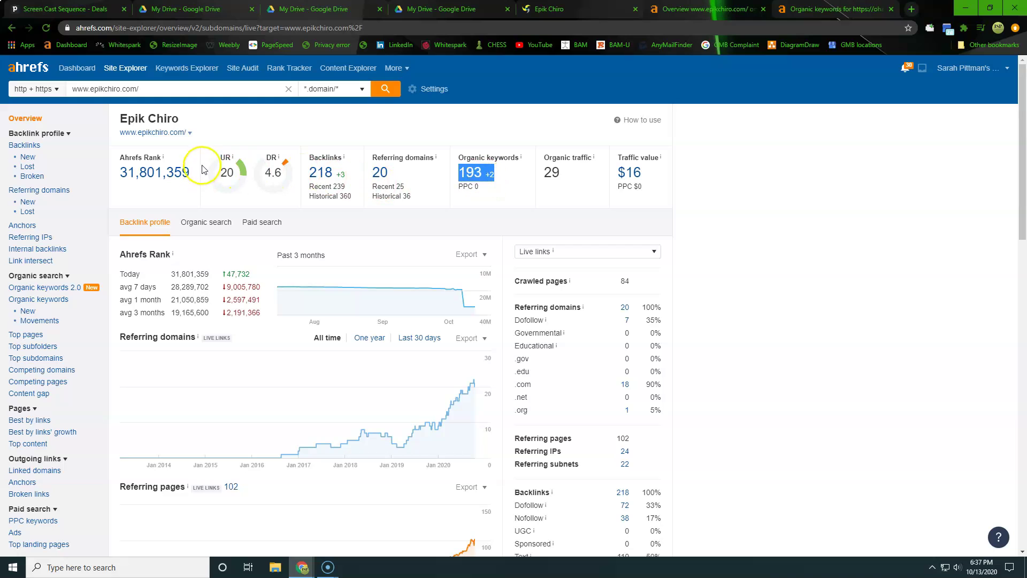
drag(207, 157, 280, 181)
click(207, 220)
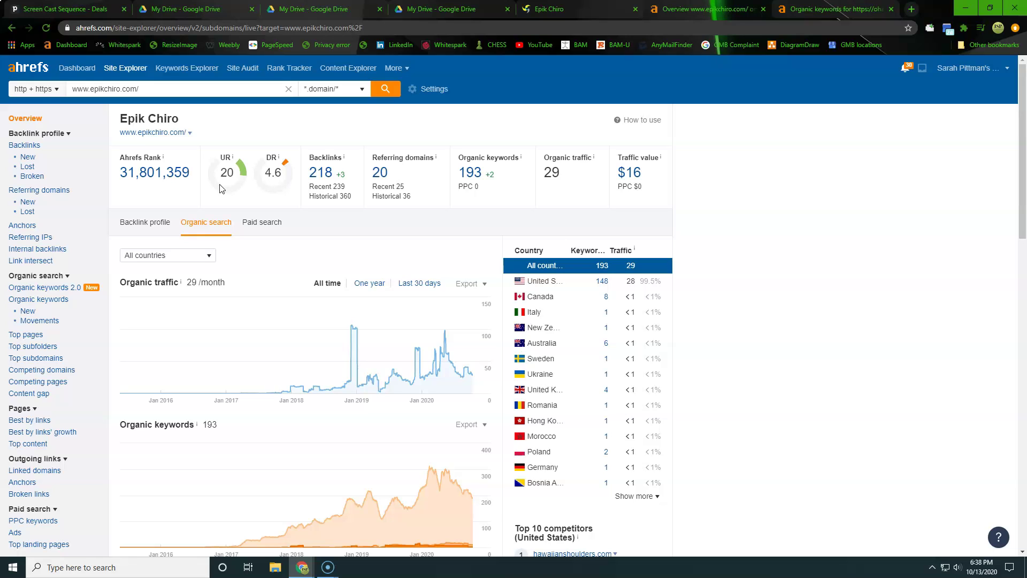
Highlight epikchiro.com's DR 4.6, UR 20 and its 20 referring domains
drag(265, 156, 302, 180)
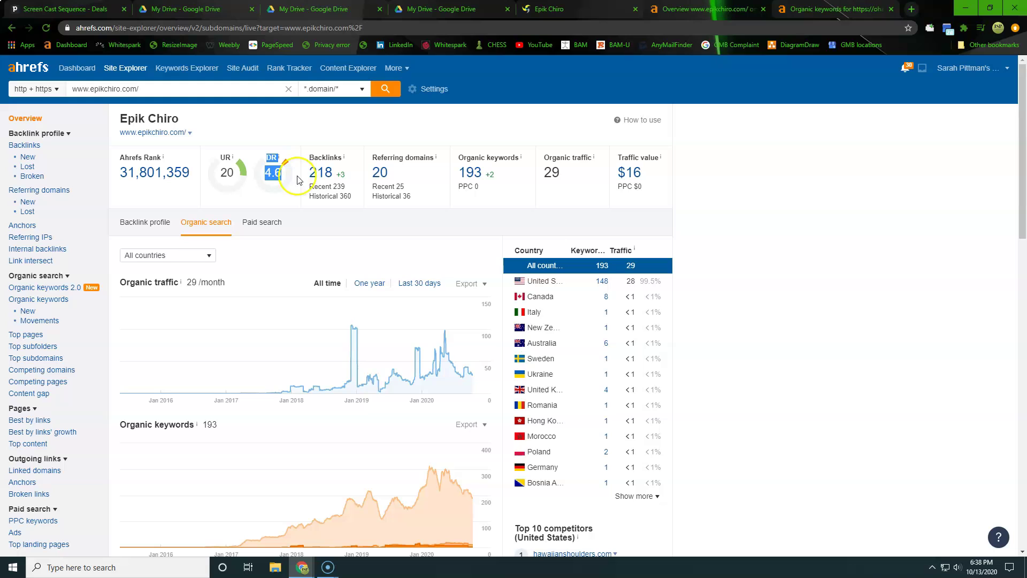
click(532, 219)
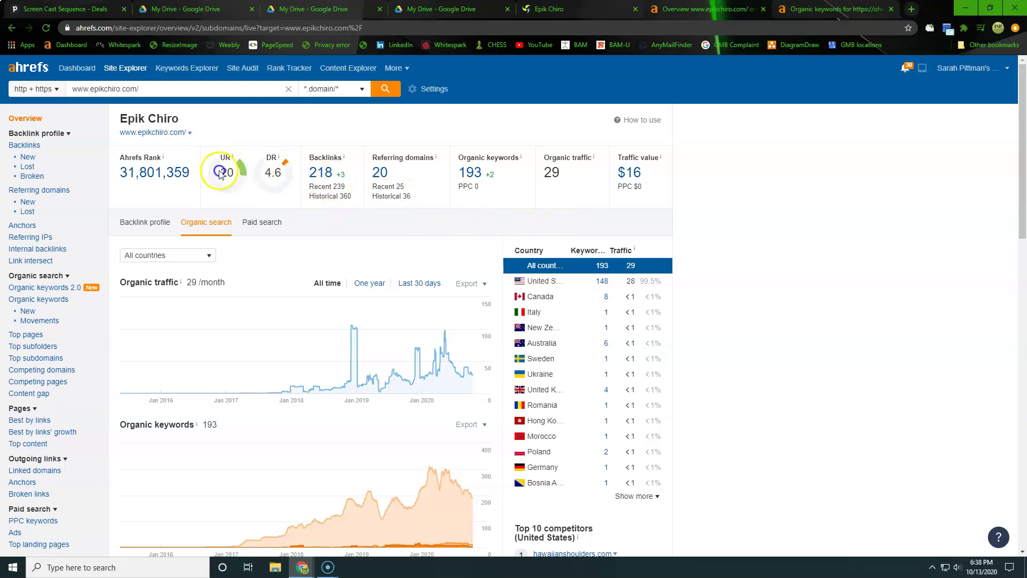
mouse_move(241, 176)
mouse_down()
mouse_move(208, 165)
mouse_move(283, 181)
mouse_up()
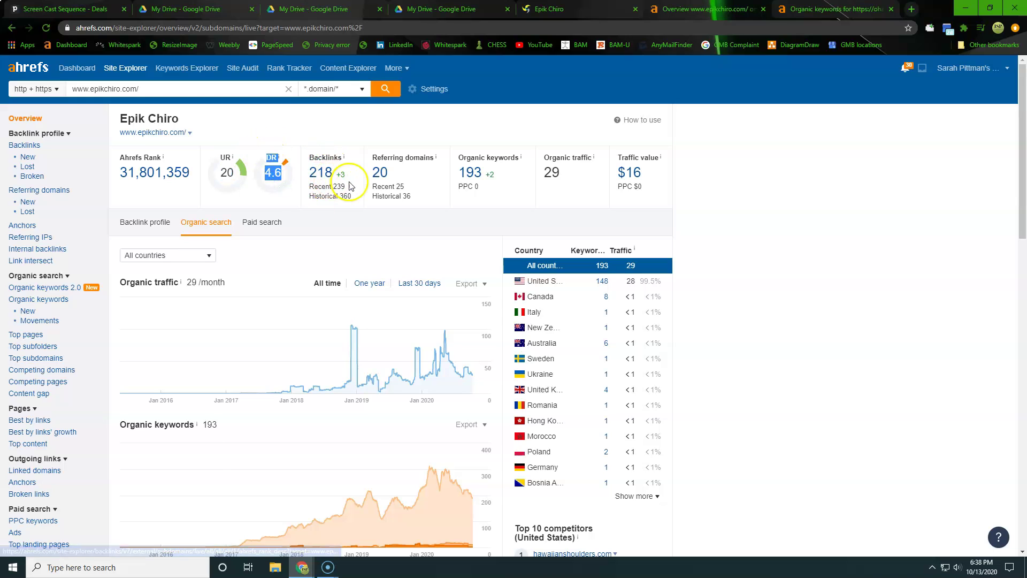
click(381, 171)
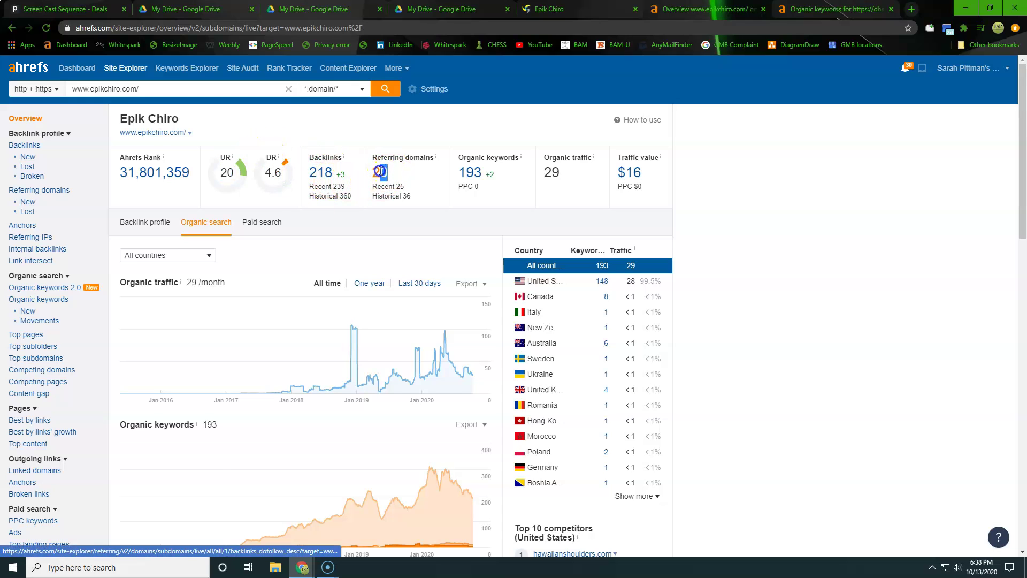
drag(387, 171, 371, 170)
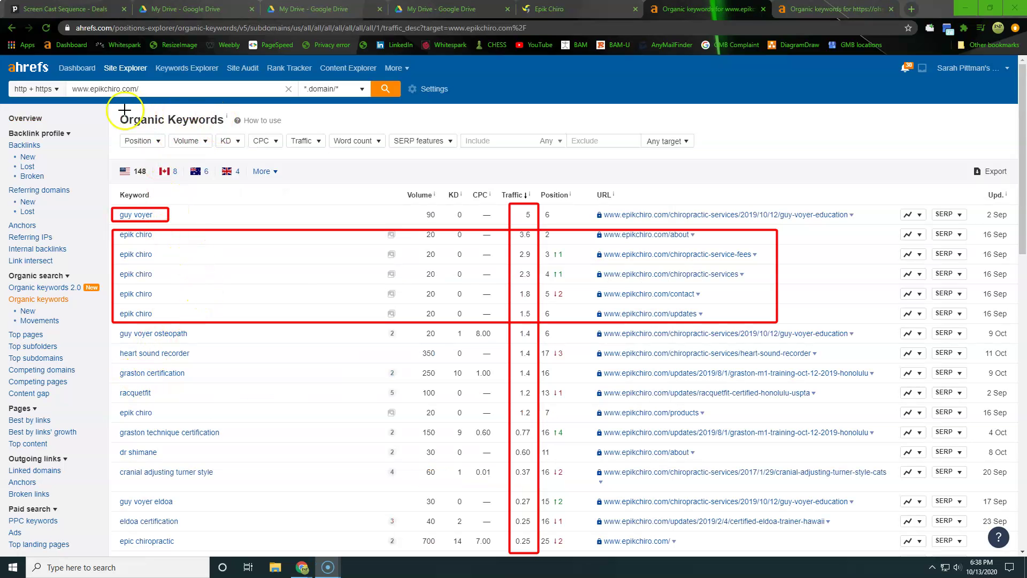
Box the Organic Keywords heading, guy voyer's volume and the Traffic column in red
drag(112, 111, 229, 129)
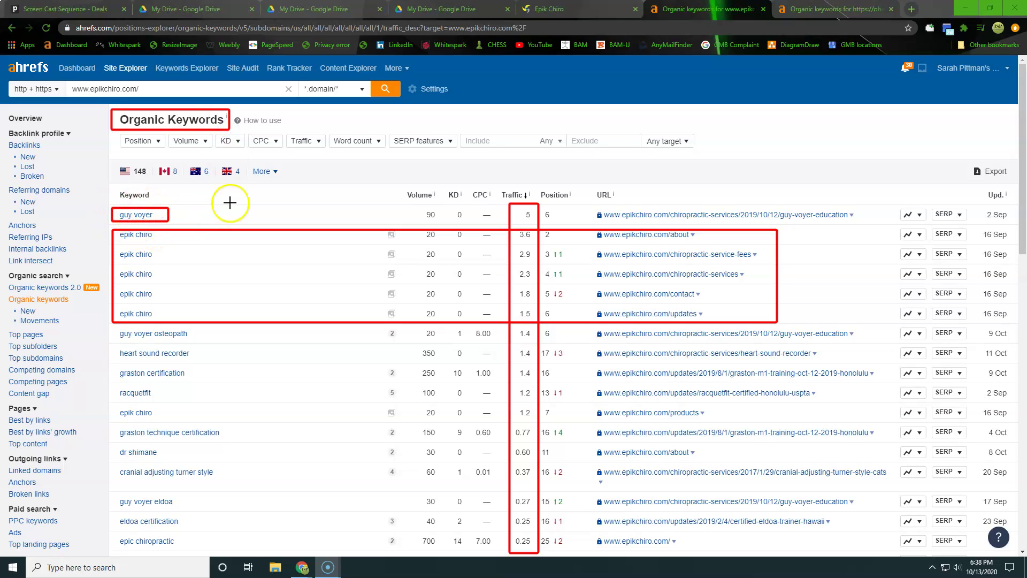
drag(420, 208, 450, 223)
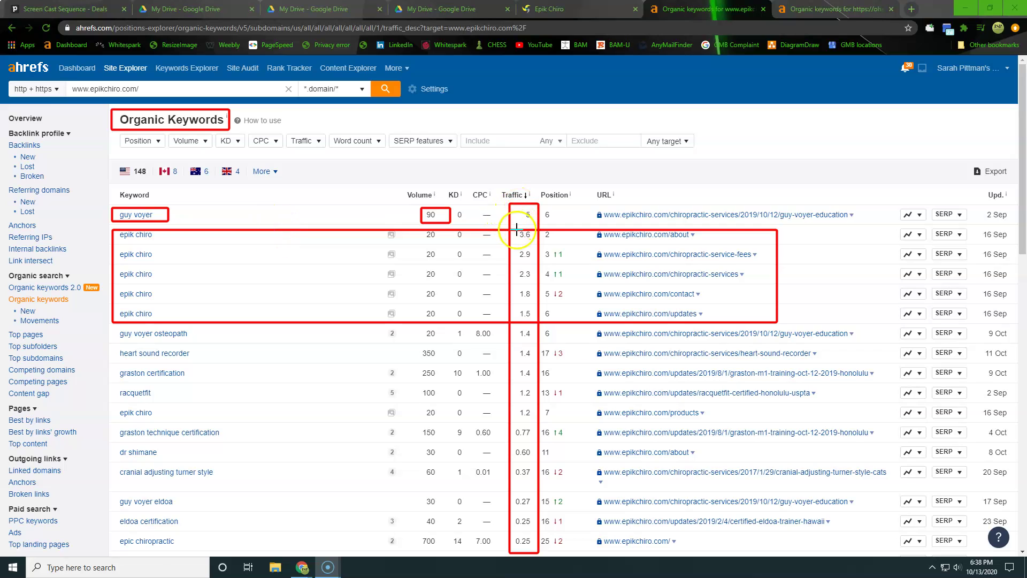
drag(515, 233, 532, 425)
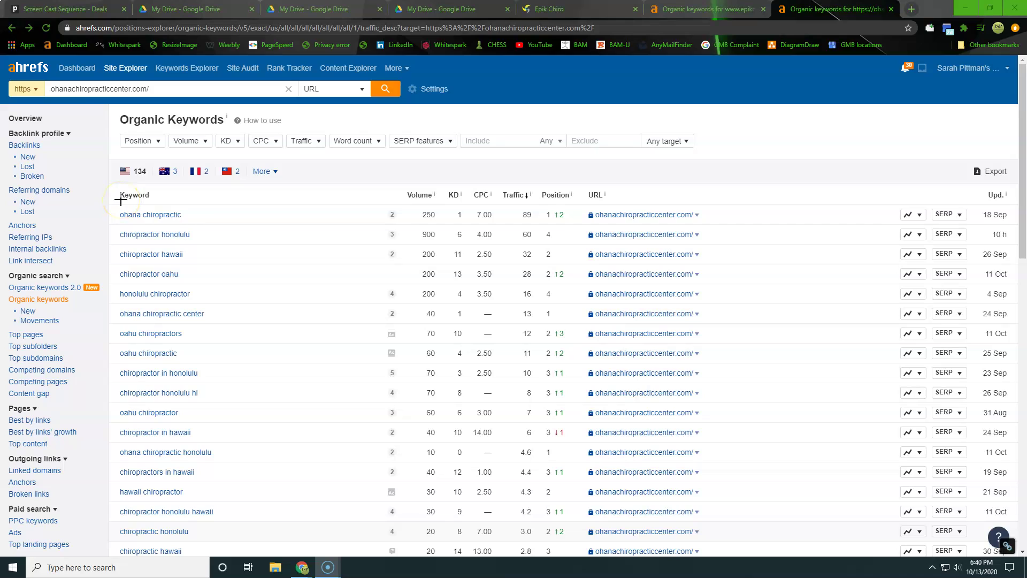
Box ohana chiropractic, KD 1, and the chiropractor honolulu, hawaii and oahu keywords in red
drag(116, 204, 196, 219)
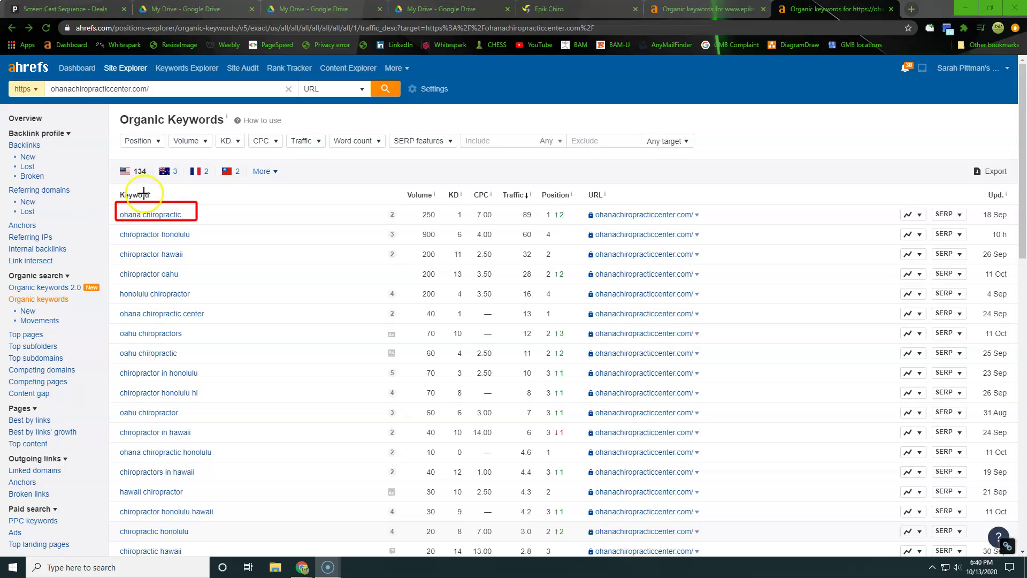
drag(450, 207, 471, 222)
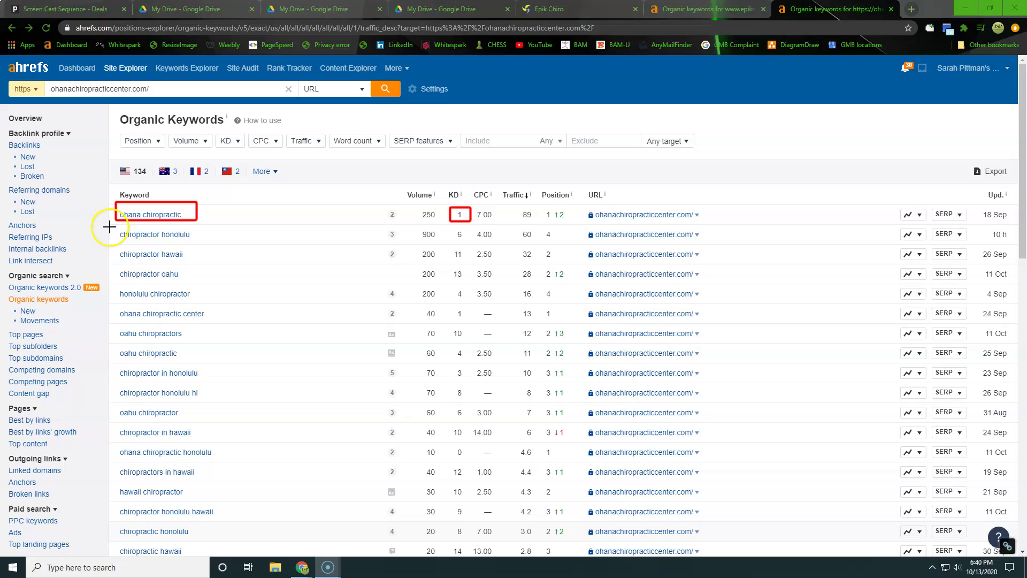
drag(109, 227, 581, 248)
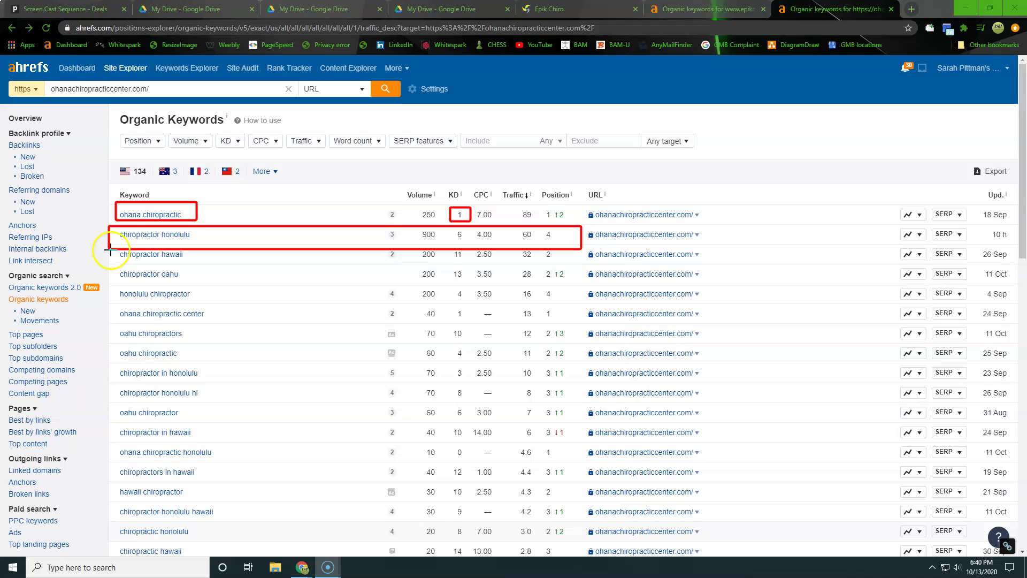
drag(110, 245, 223, 265)
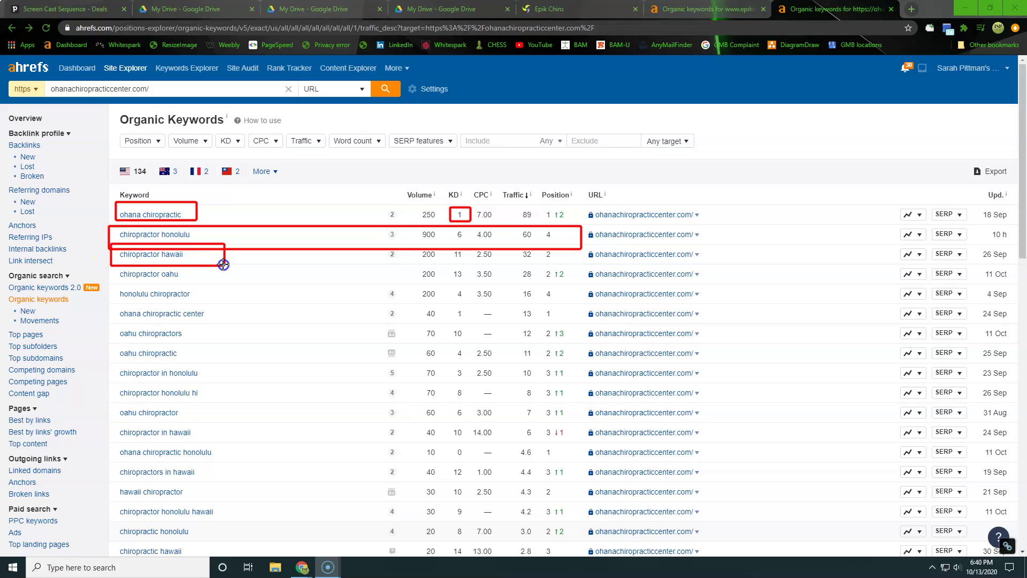
drag(116, 266, 191, 284)
click(209, 258)
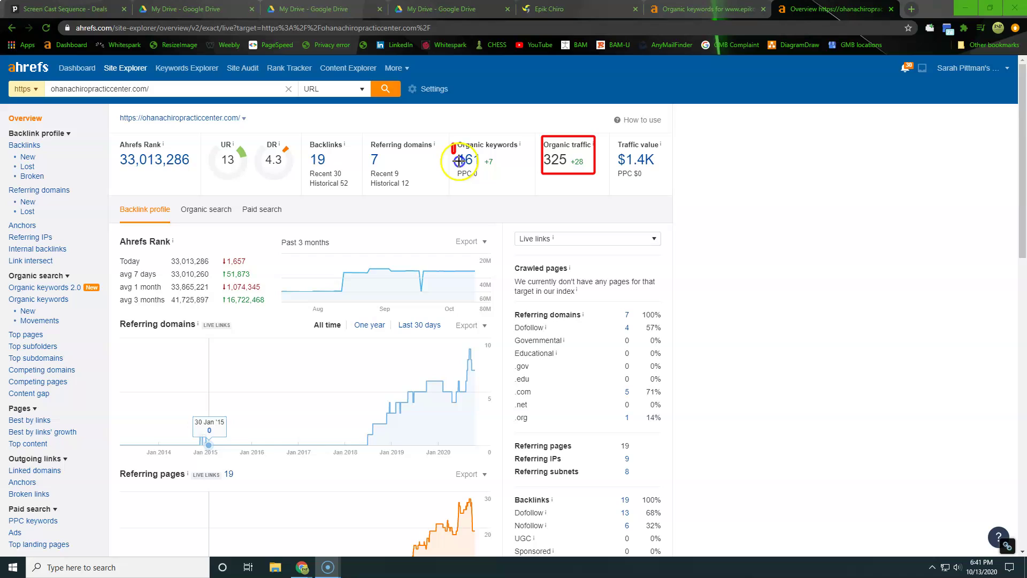
Box the competitor's organic keywords, UR 13, DR 4.3, backlinks, referring domains and dofollow count
drag(459, 161, 528, 177)
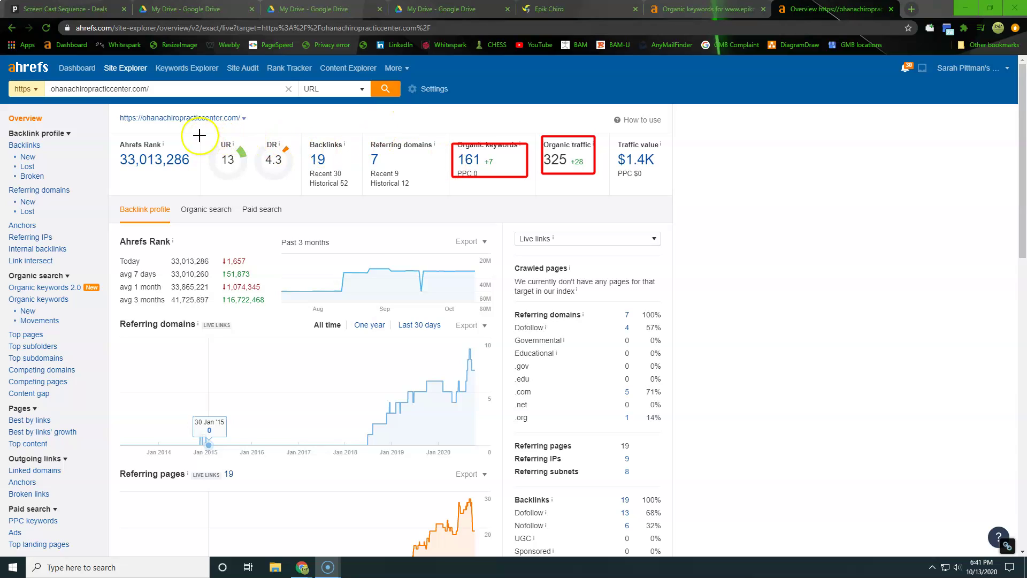
drag(198, 134, 268, 202)
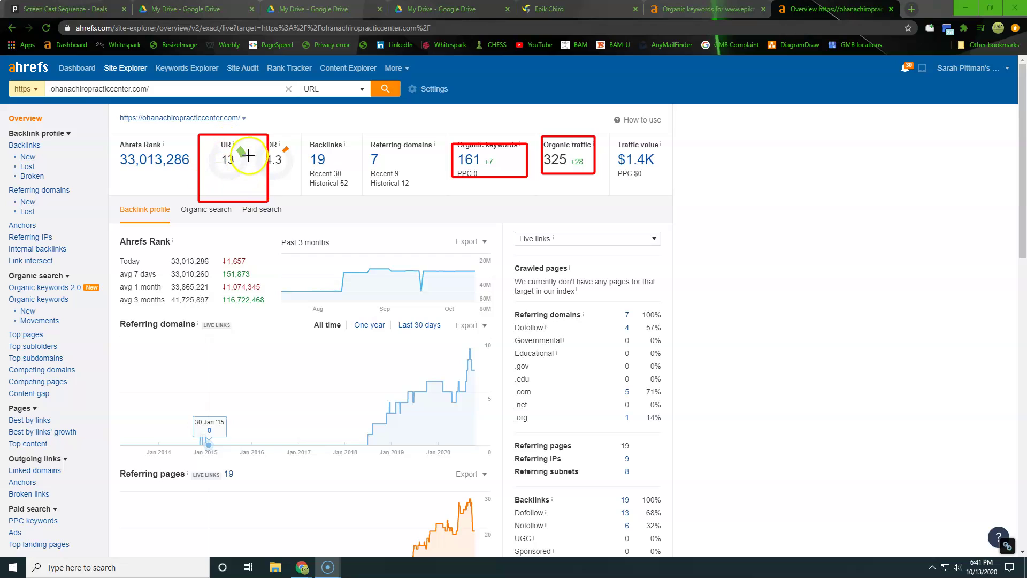
mouse_move(253, 134)
mouse_down()
mouse_move(372, 183)
mouse_move(440, 196)
mouse_up()
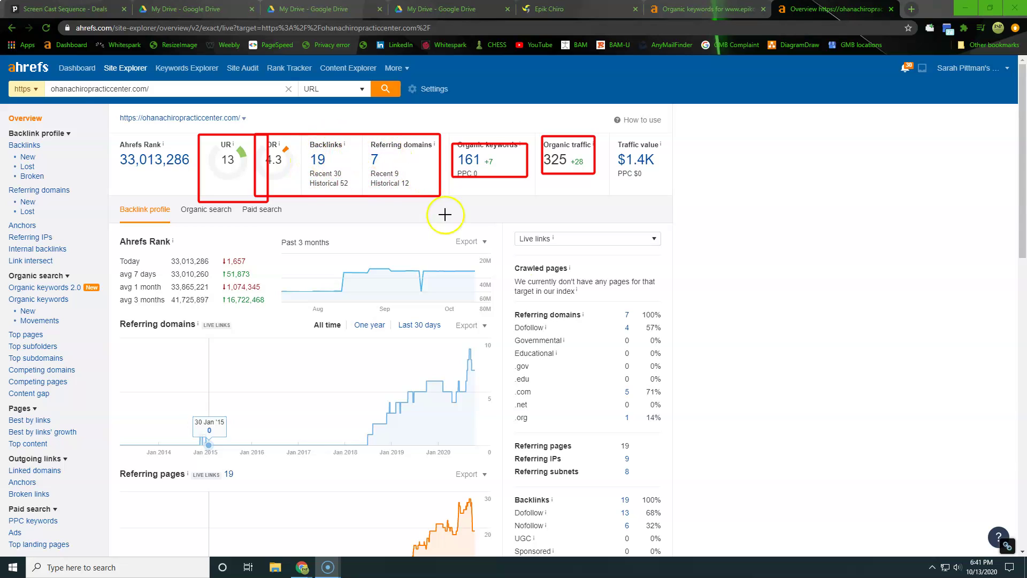
drag(622, 320, 635, 334)
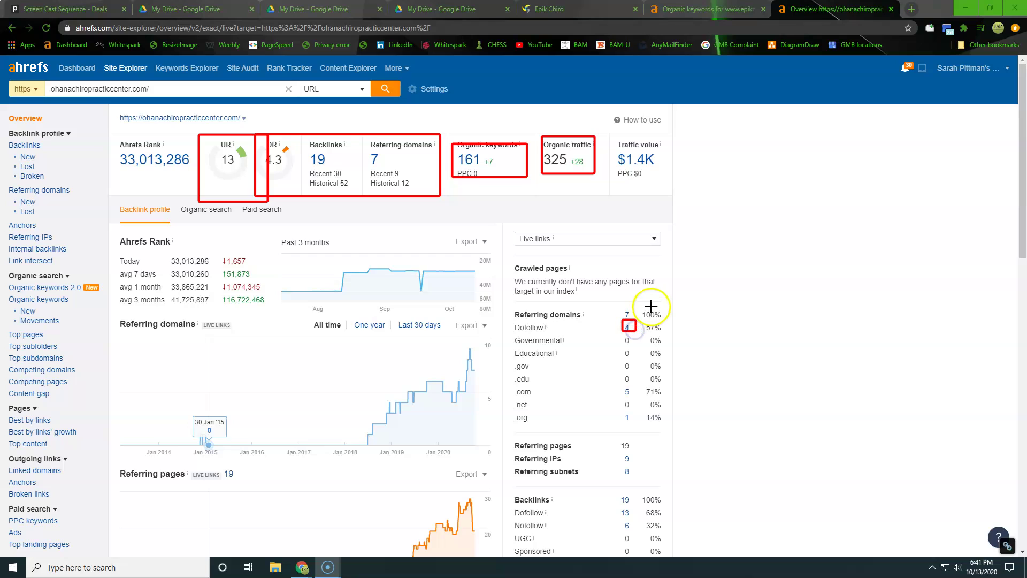